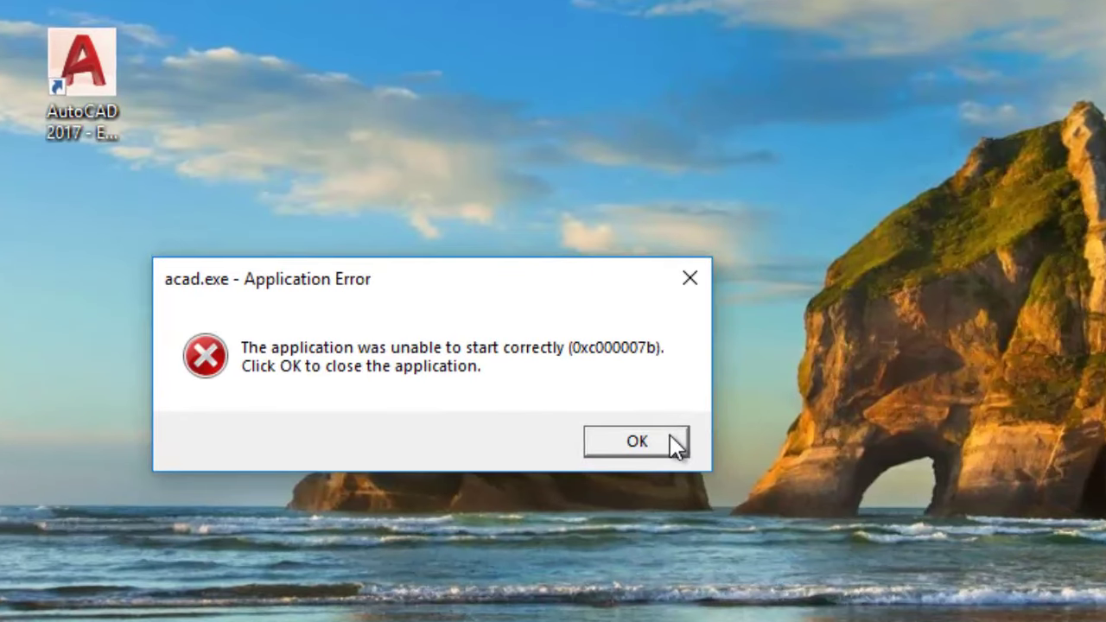
- Dismiss the repeated acad.exe 0xc000007b error and open the AutoCAD 2017 x64 ISO in WinRAR
click(668, 439)
double_click(82, 122)
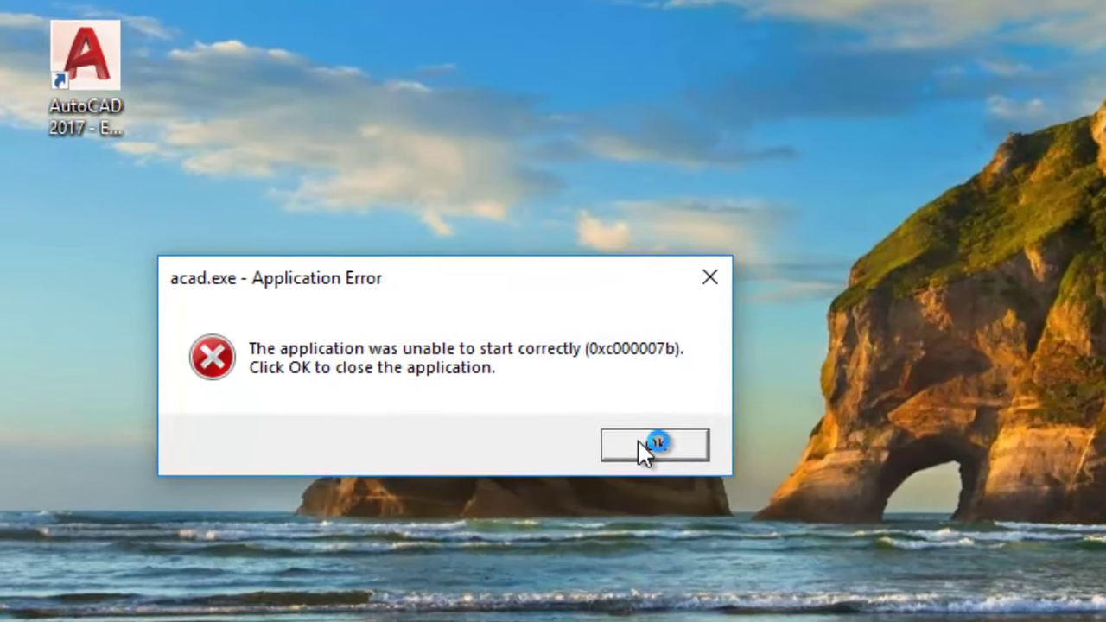
click(628, 438)
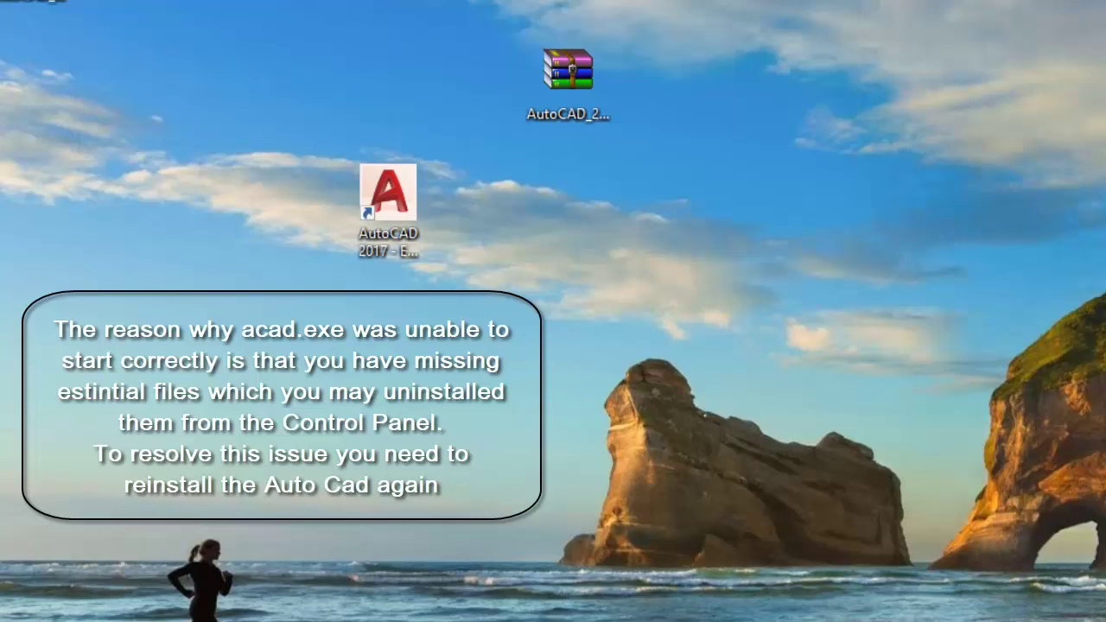
drag(574, 238, 577, 240)
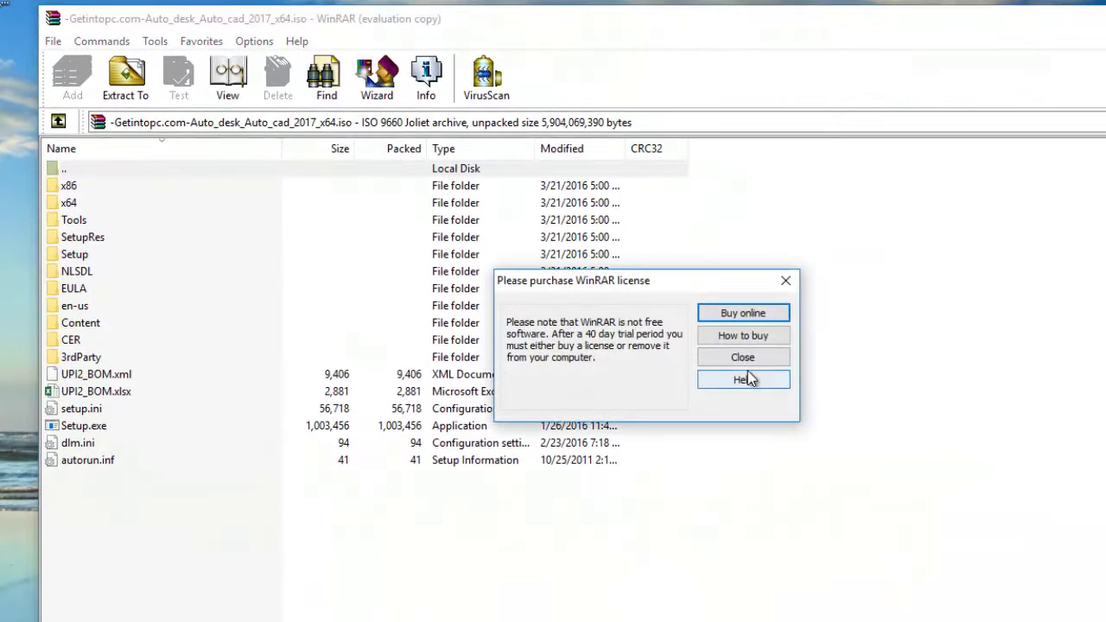
- Dismiss the WinRAR licence reminder and run Setup.exe from the AutoCAD 2017 ISO
click(742, 361)
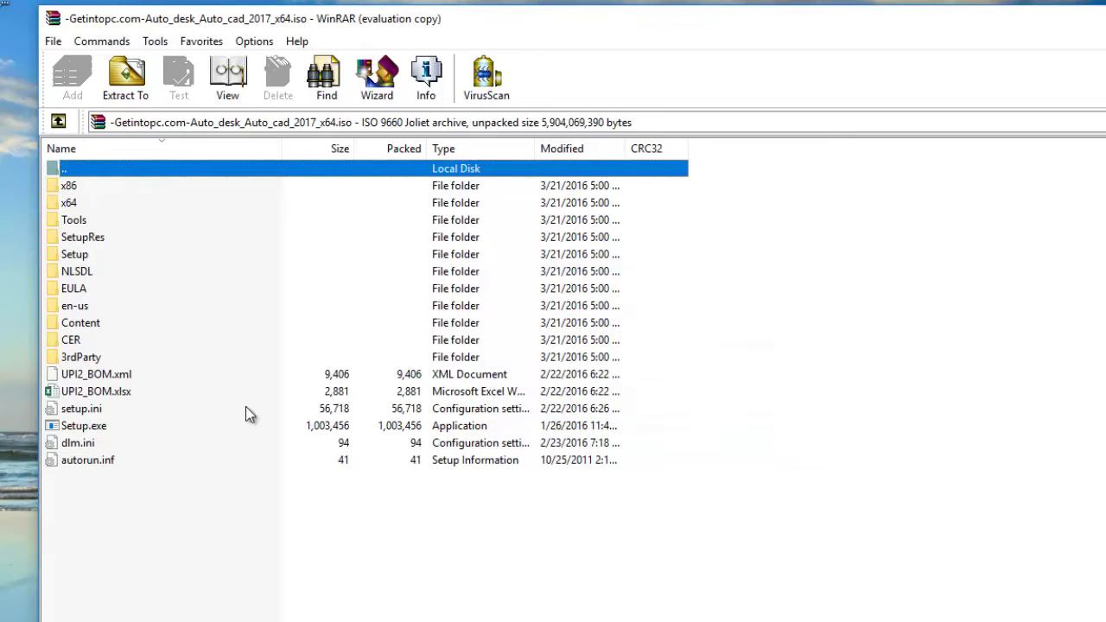
click(99, 432)
right_click(100, 432)
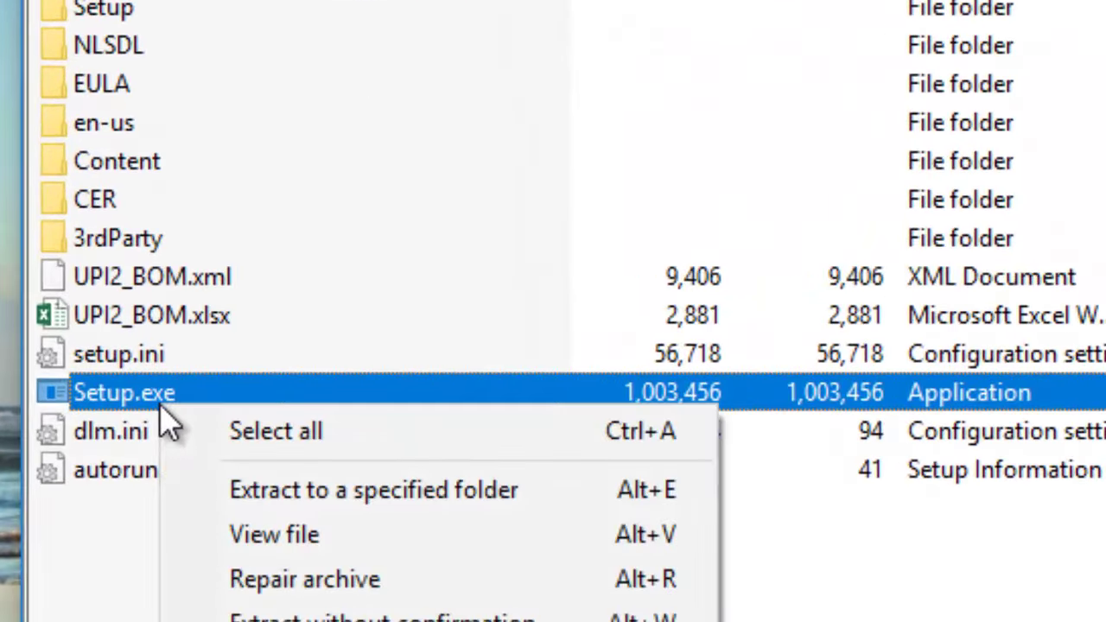
double_click(138, 406)
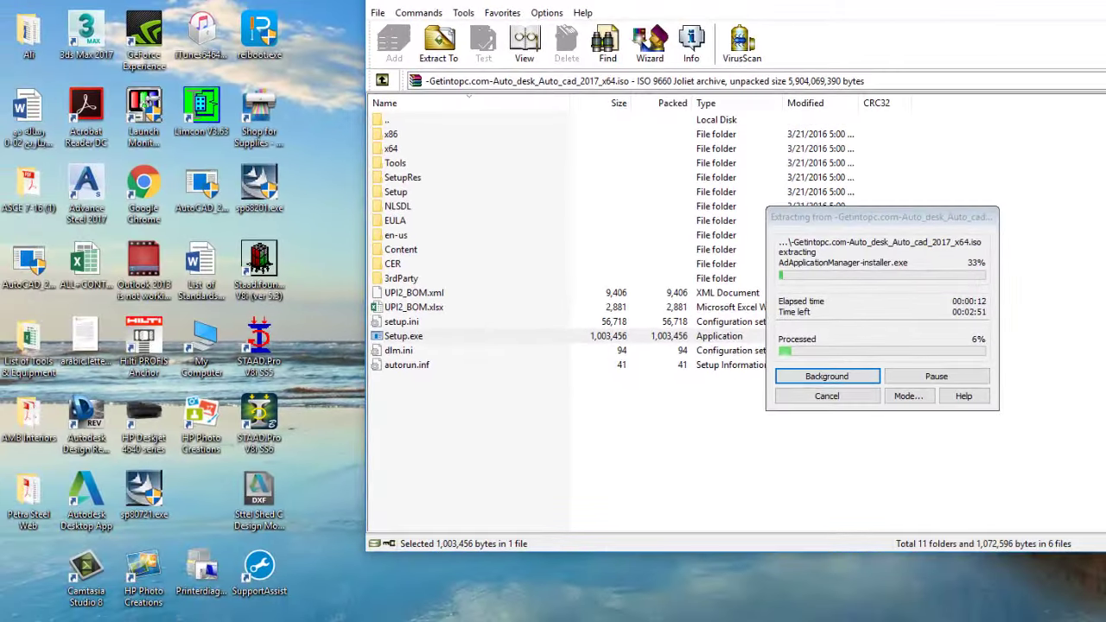
- Browse Apps & features to find the Autodesk AutoCAD 2017 - English entry and related apps
key(super)
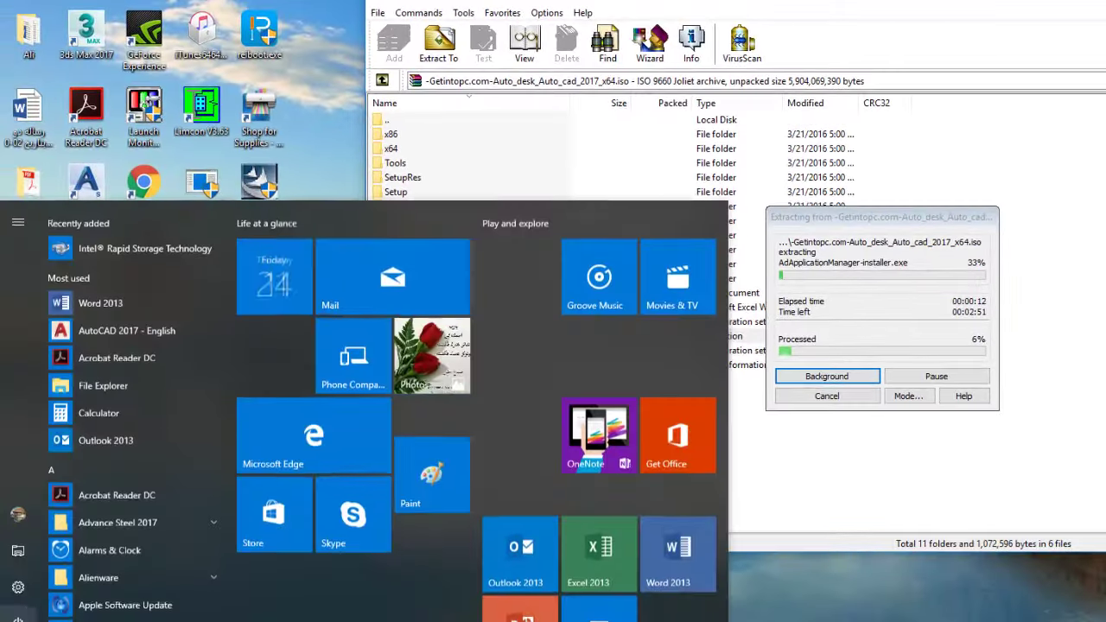
click(18, 587)
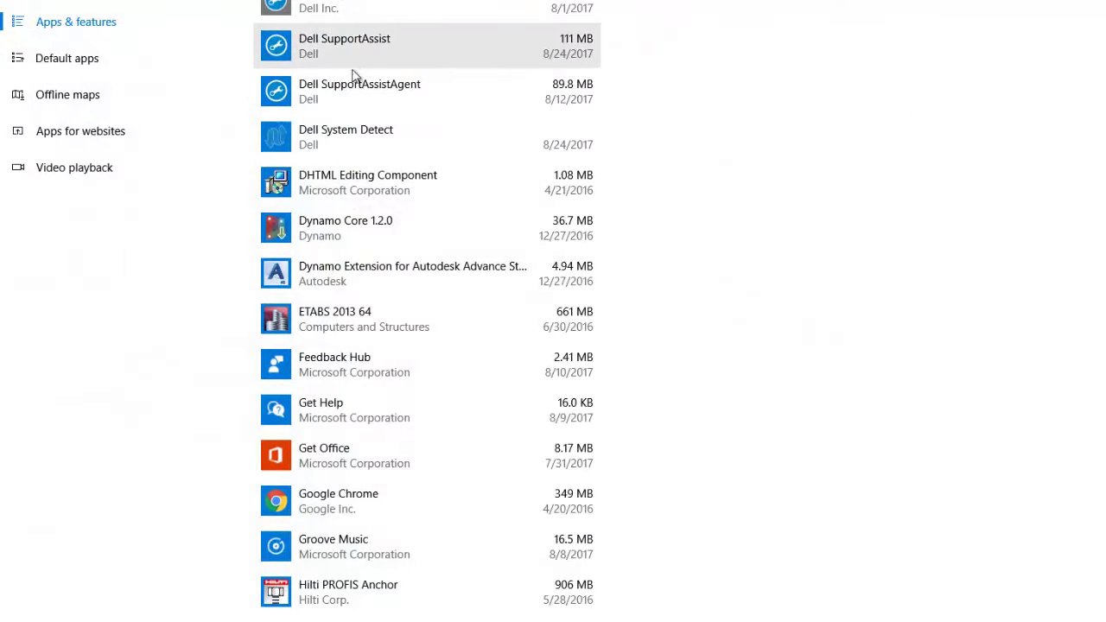
scroll(390, 168, down, 5)
scroll(432, 254, down, 5)
scroll(434, 254, down, 2)
scroll(445, 241, down, 1)
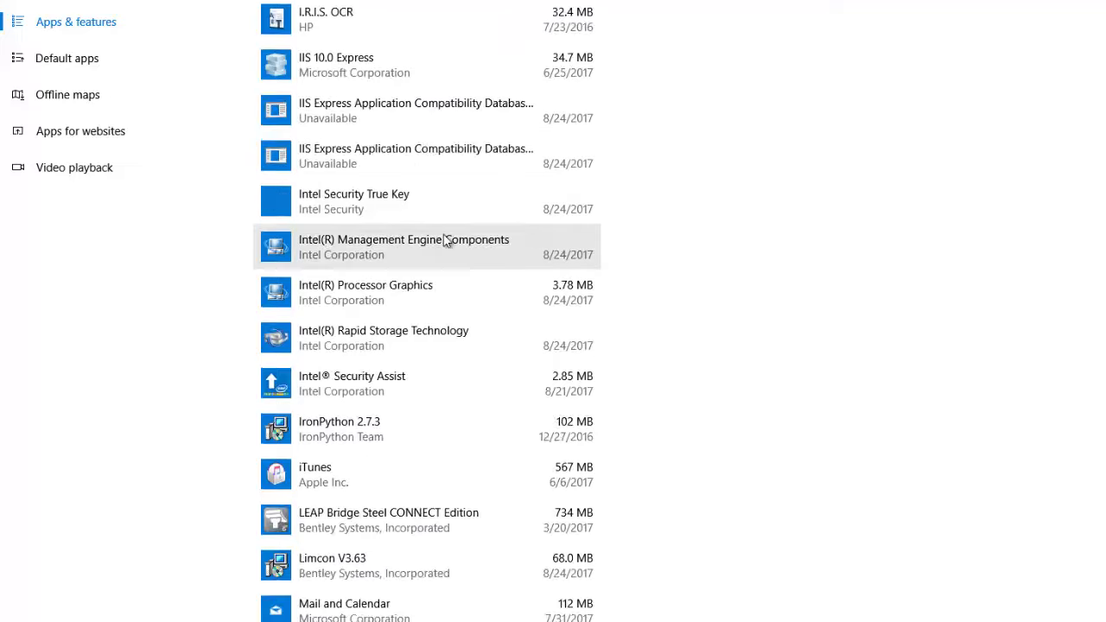
scroll(445, 237, down, 3)
scroll(446, 234, down, 2)
scroll(436, 240, up, 10)
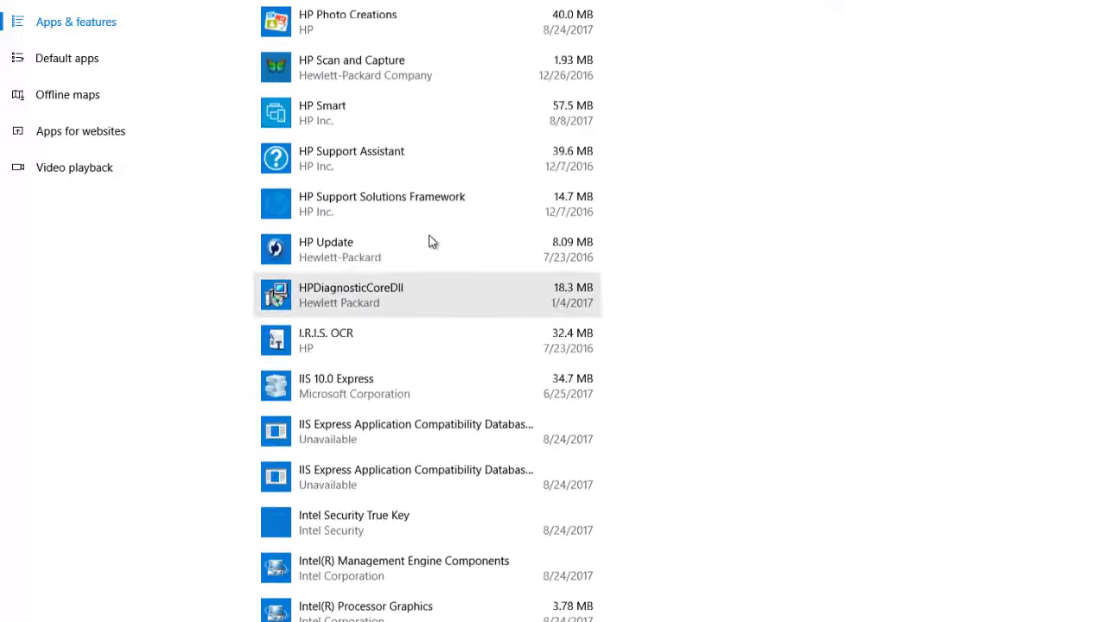
scroll(432, 241, up, 5)
scroll(432, 242, up, 5)
scroll(432, 241, up, 4)
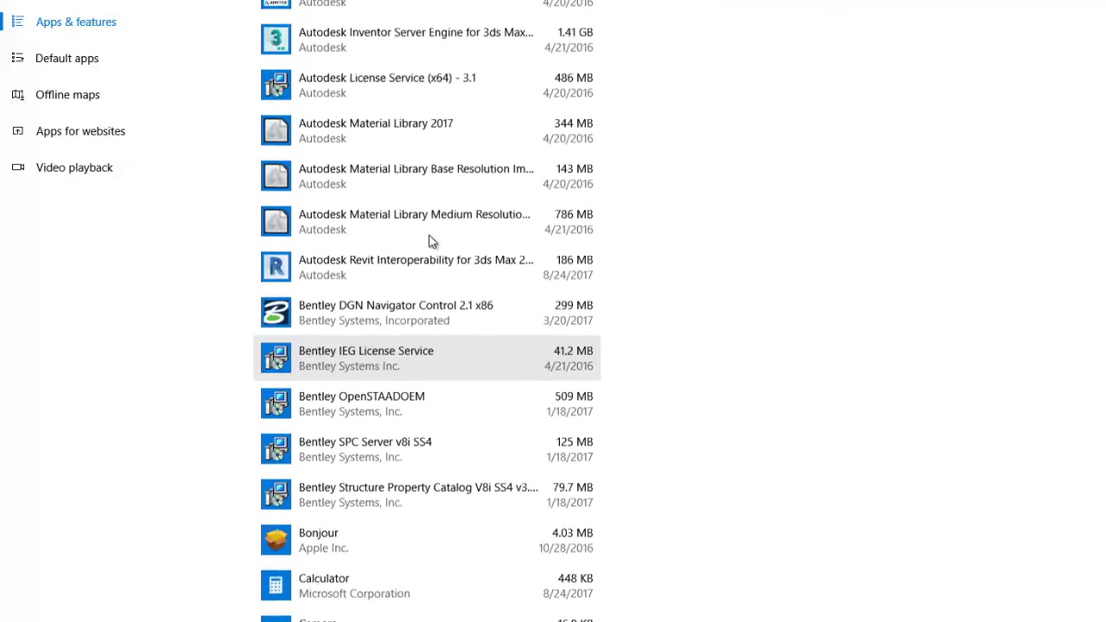
scroll(430, 239, up, 2)
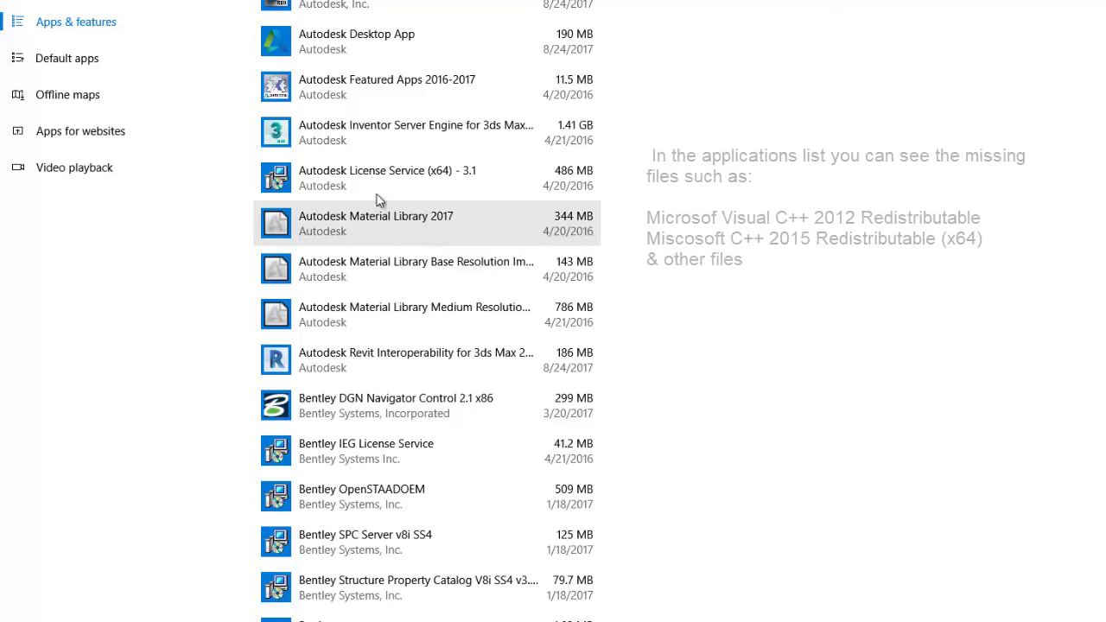
scroll(378, 200, up, 2)
scroll(378, 199, up, 4)
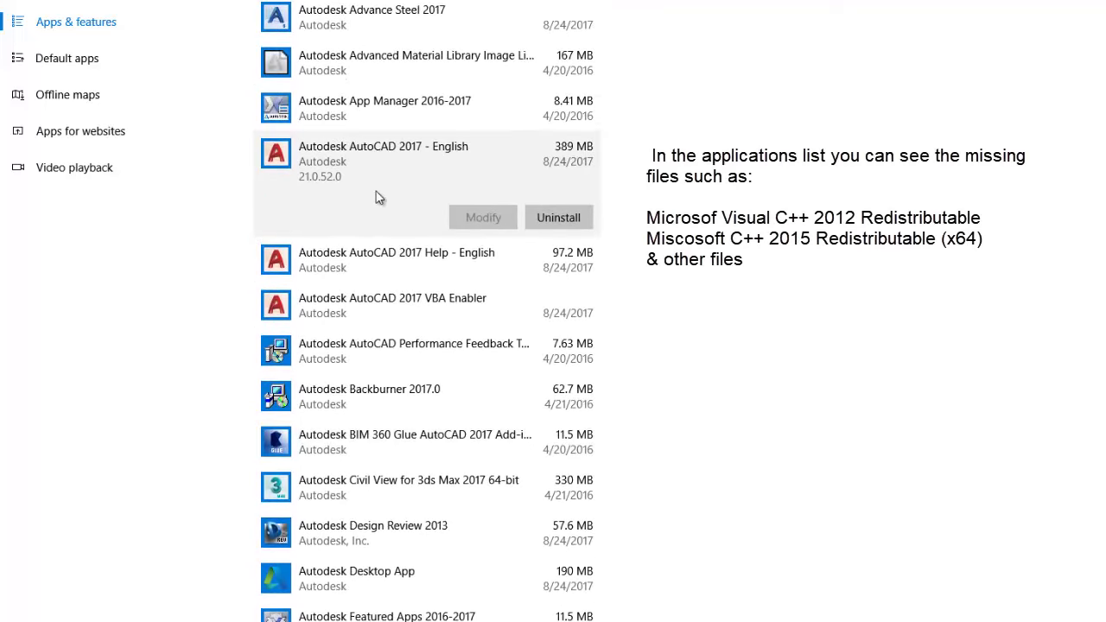
scroll(378, 199, up, 2)
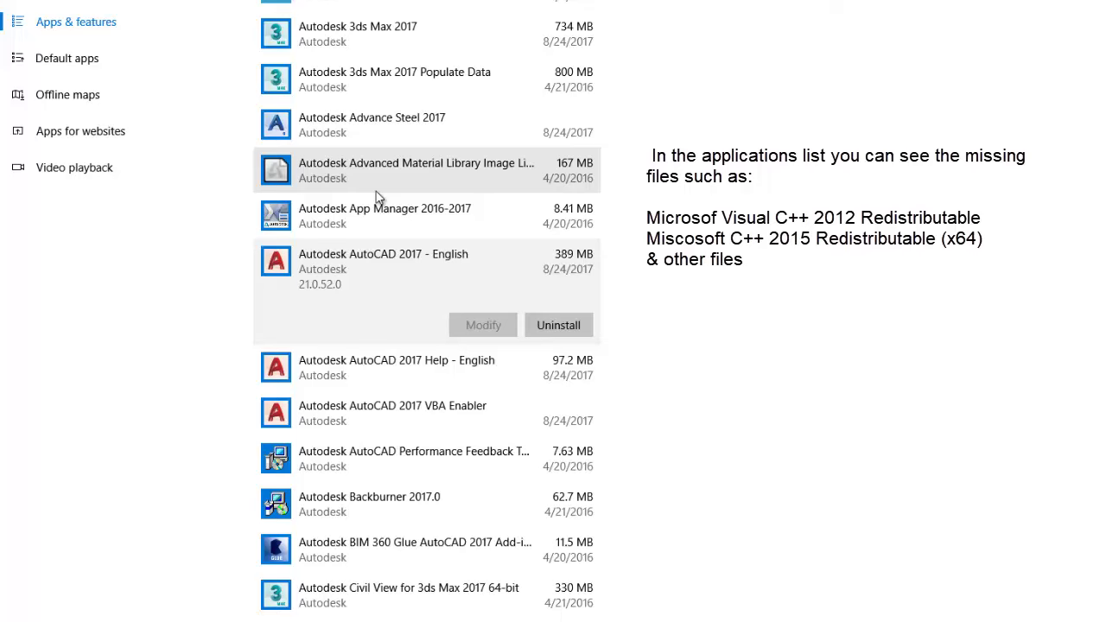
scroll(378, 199, down, 1)
scroll(378, 198, down, 5)
scroll(377, 199, down, 1)
scroll(377, 199, down, 2)
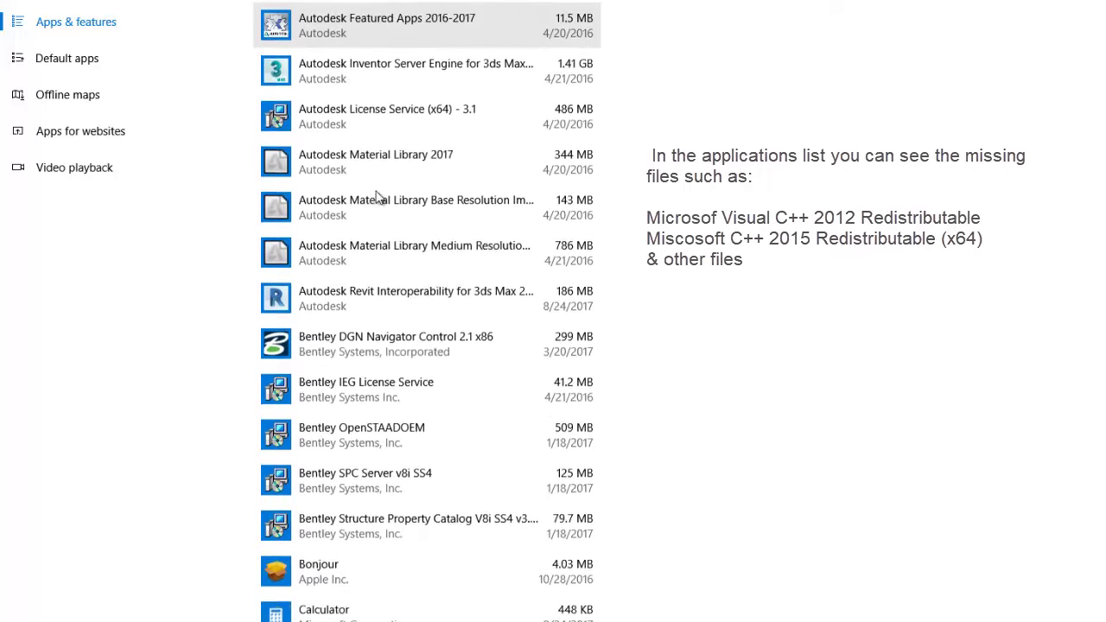
scroll(378, 199, down, 2)
scroll(378, 199, down, 2)
scroll(378, 199, down, 4)
scroll(377, 199, down, 3)
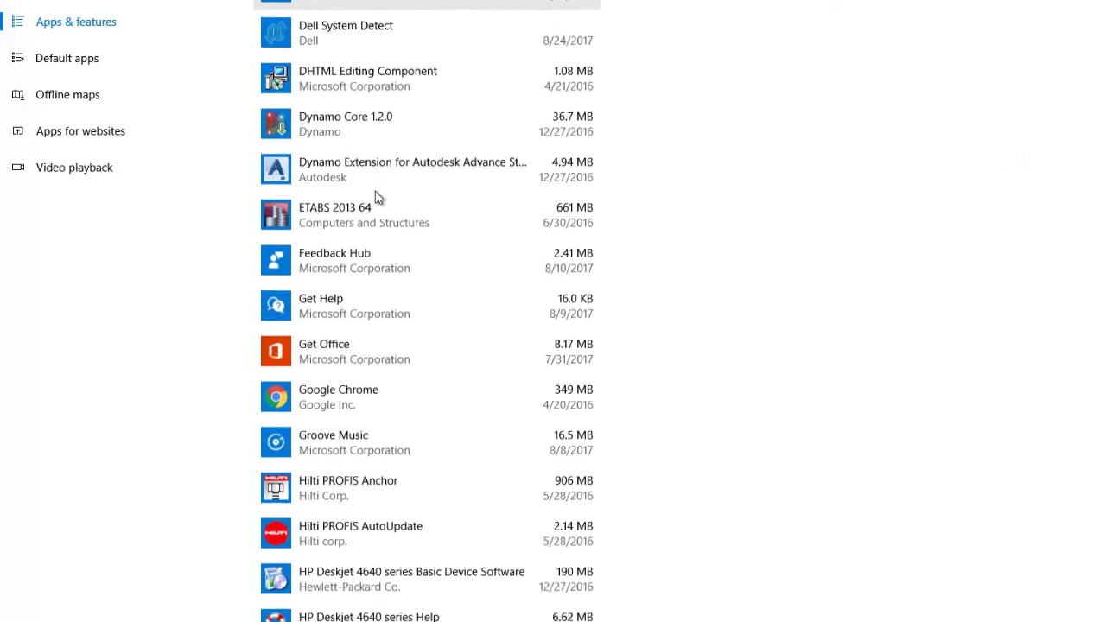
scroll(377, 199, down, 3)
scroll(447, 197, down, 2)
scroll(469, 176, up, 6)
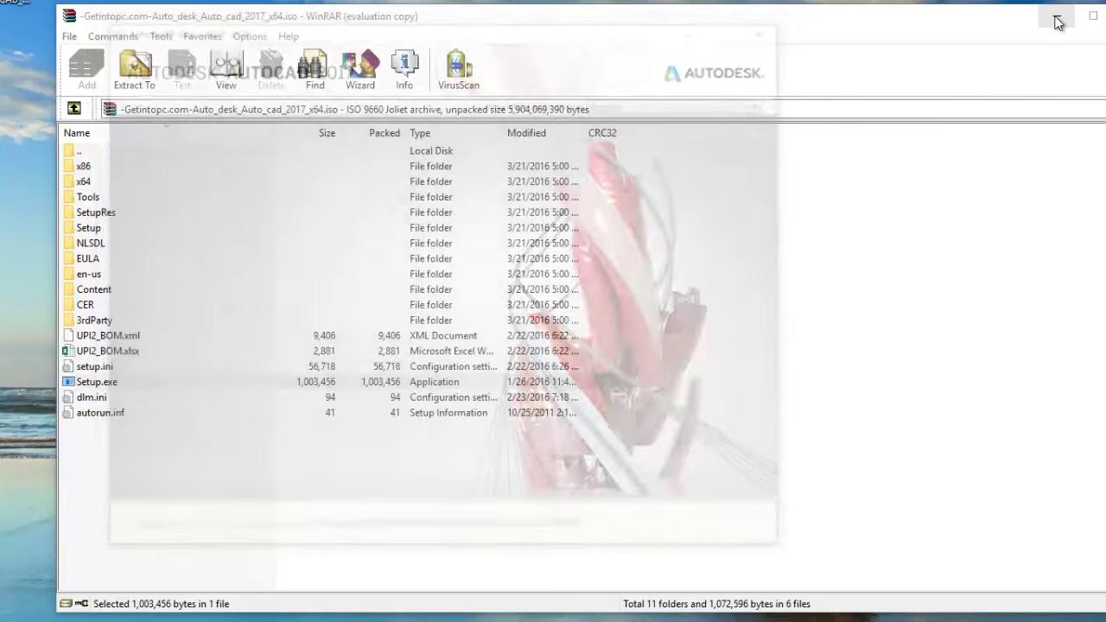
- Accept the licence agreement and install with default components into C:\Program Files\Autodesk
click(1056, 15)
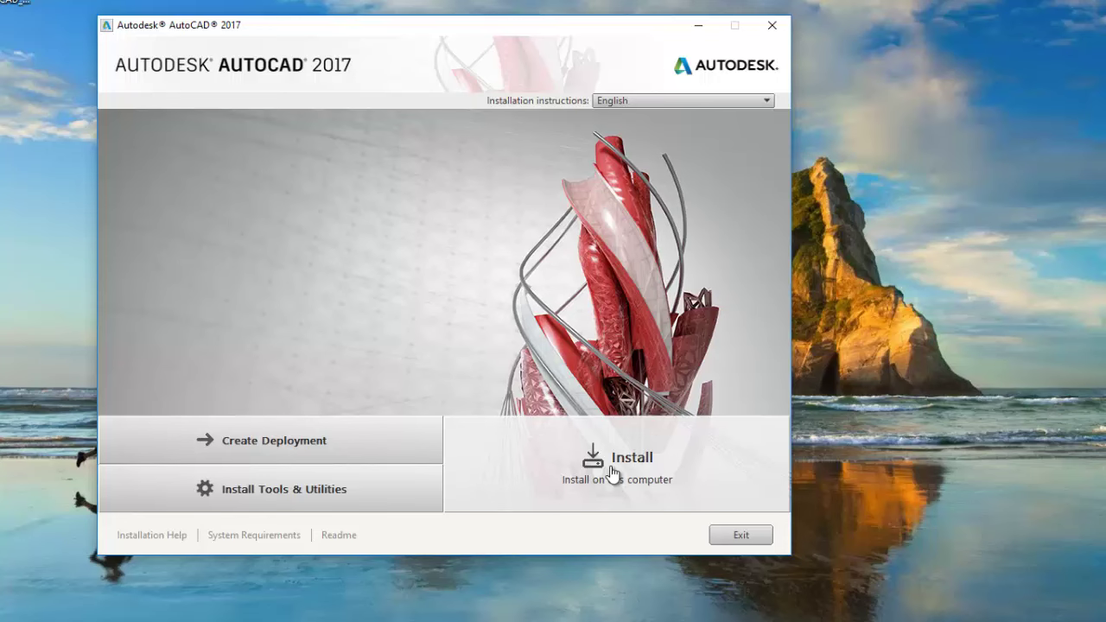
click(611, 471)
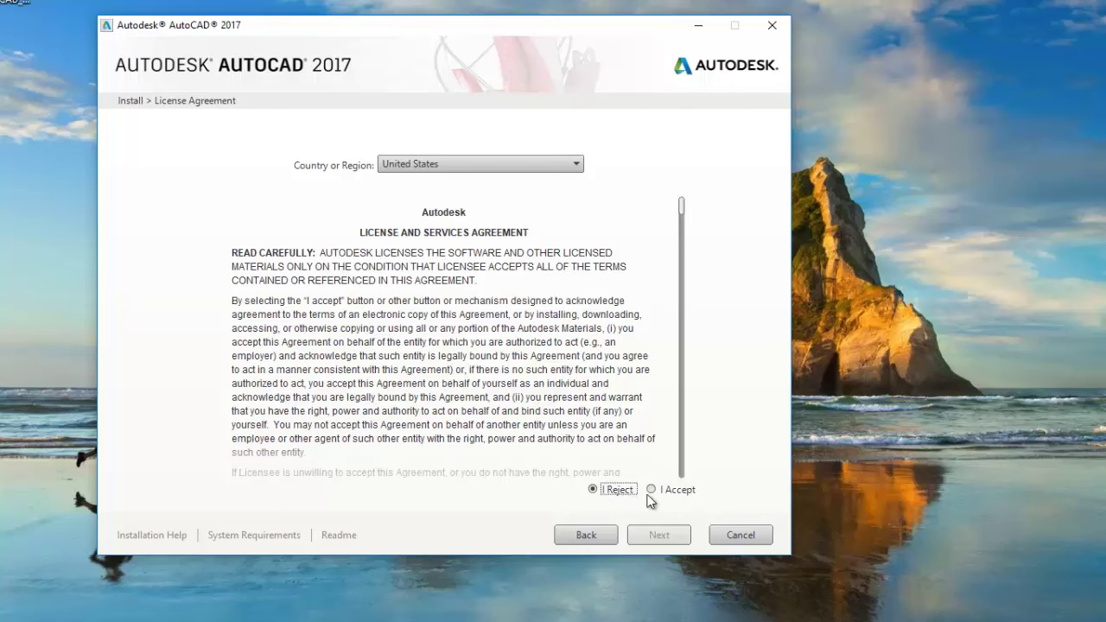
click(650, 490)
click(657, 535)
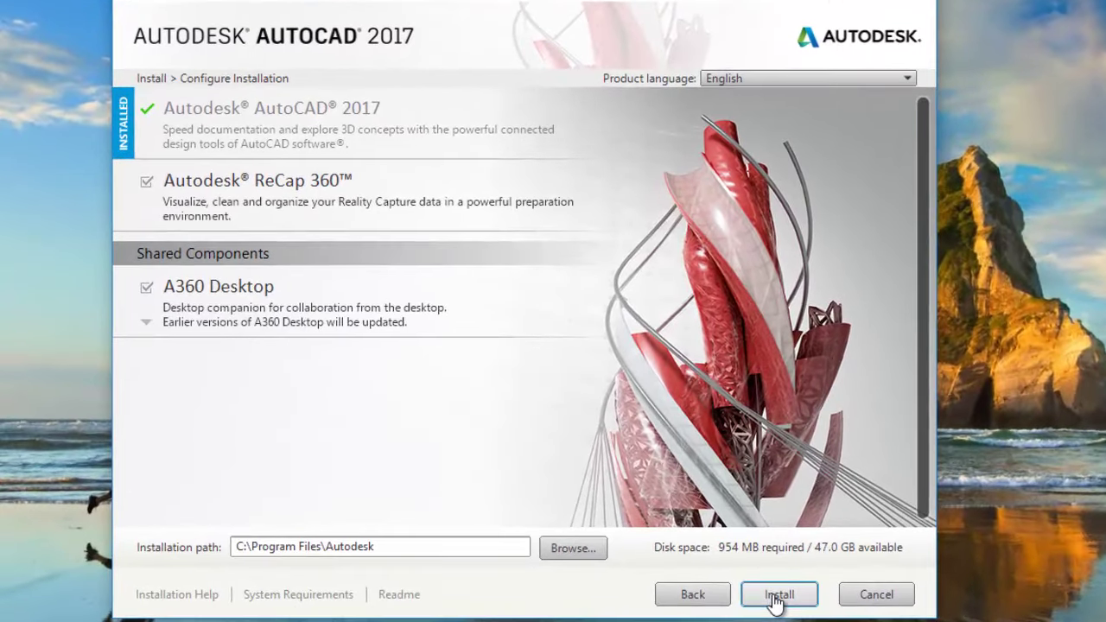
click(773, 596)
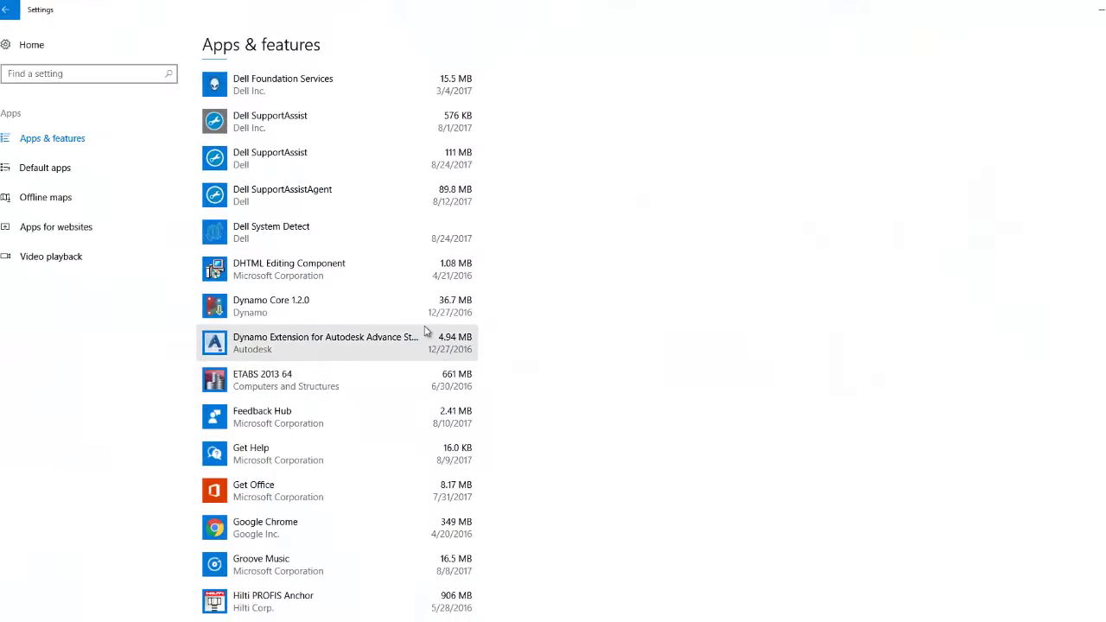
scroll(442, 320, up, 2)
scroll(441, 324, up, 3)
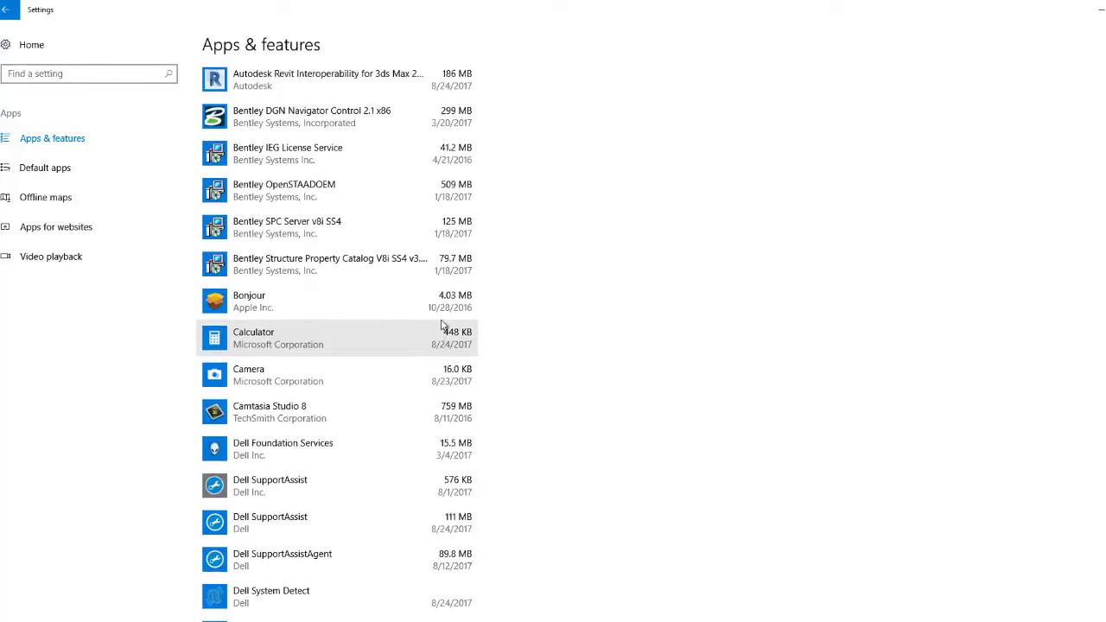
scroll(441, 324, up, 3)
scroll(441, 324, up, 1)
scroll(441, 324, up, 2)
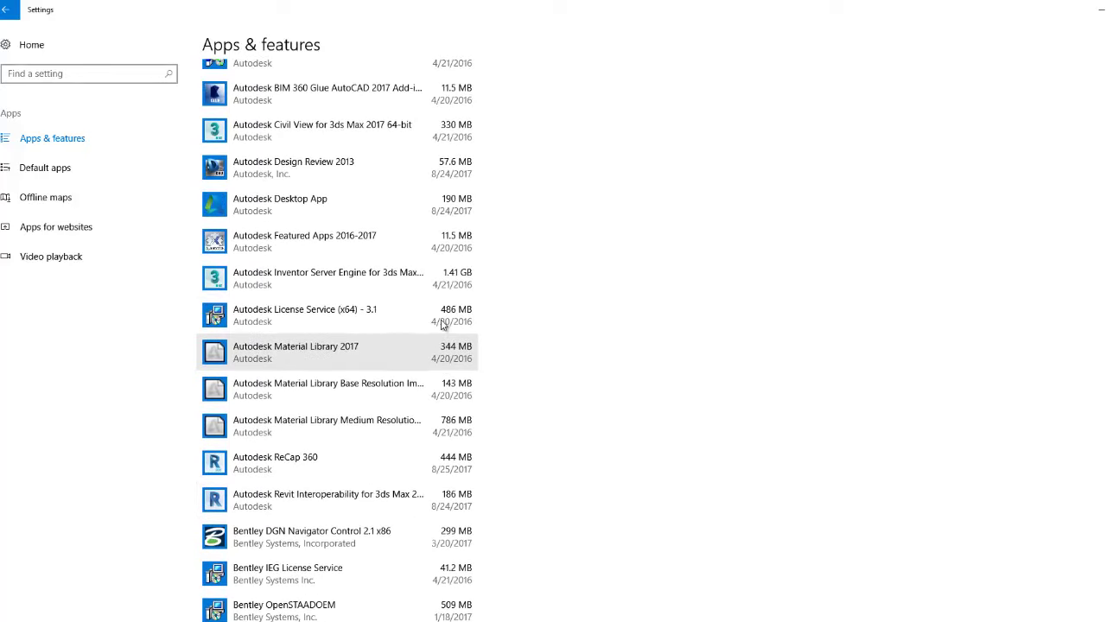
scroll(442, 324, up, 2)
scroll(441, 324, up, 1)
scroll(440, 322, up, 1)
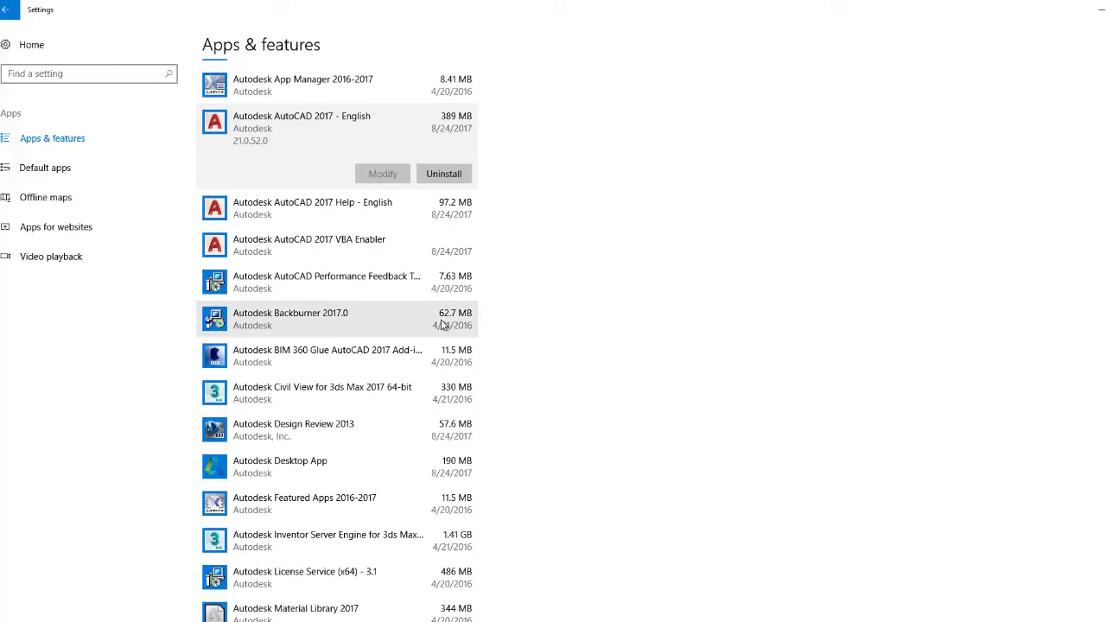
scroll(383, 287, down, 2)
scroll(385, 287, down, 3)
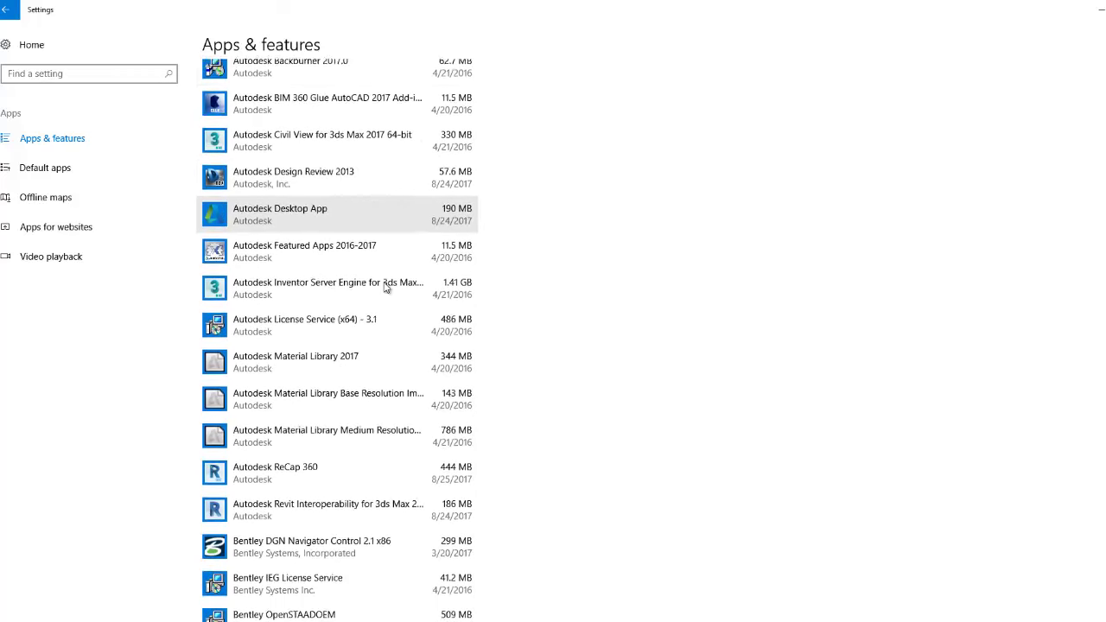
scroll(385, 287, down, 2)
scroll(385, 287, down, 3)
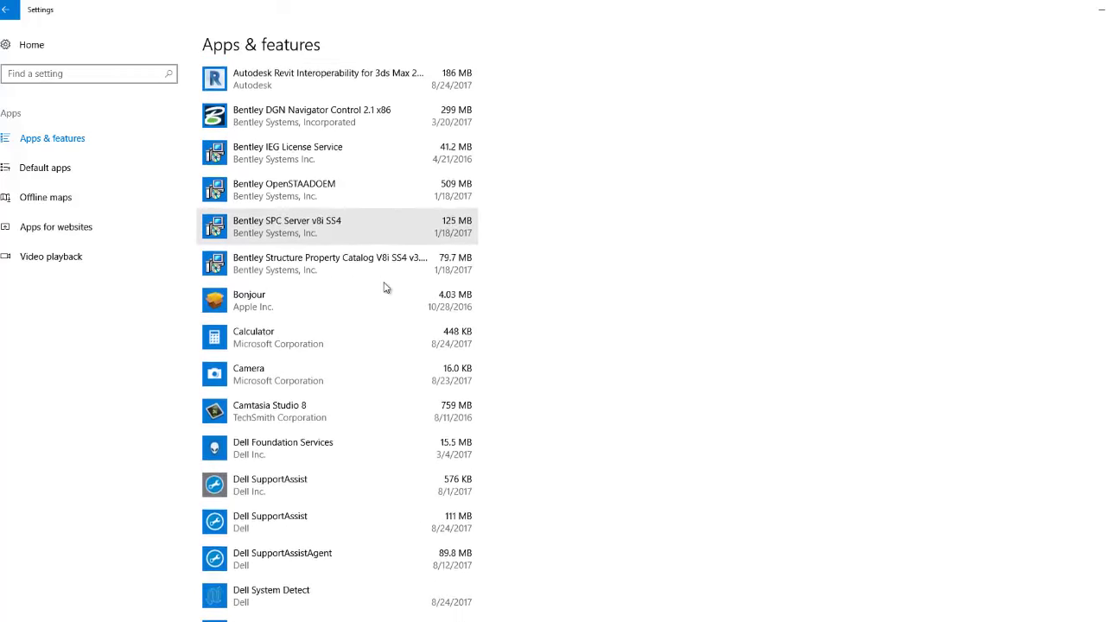
scroll(386, 287, down, 1)
scroll(386, 287, down, 2)
scroll(385, 287, down, 3)
scroll(386, 287, down, 2)
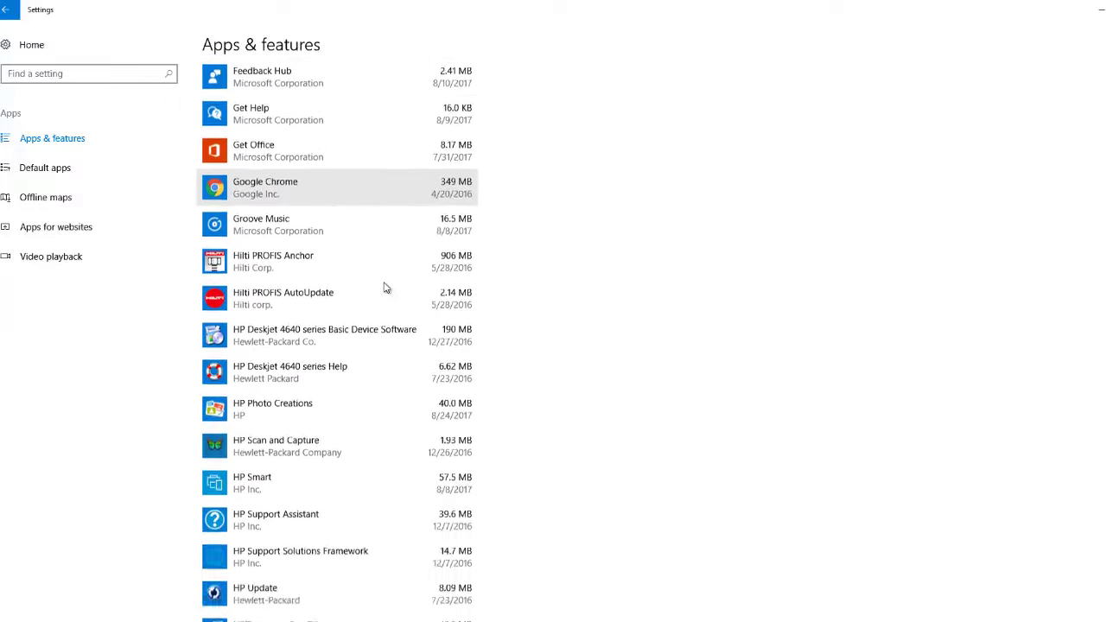
scroll(386, 287, down, 4)
scroll(386, 287, down, 4)
scroll(386, 287, down, 3)
scroll(385, 288, down, 1)
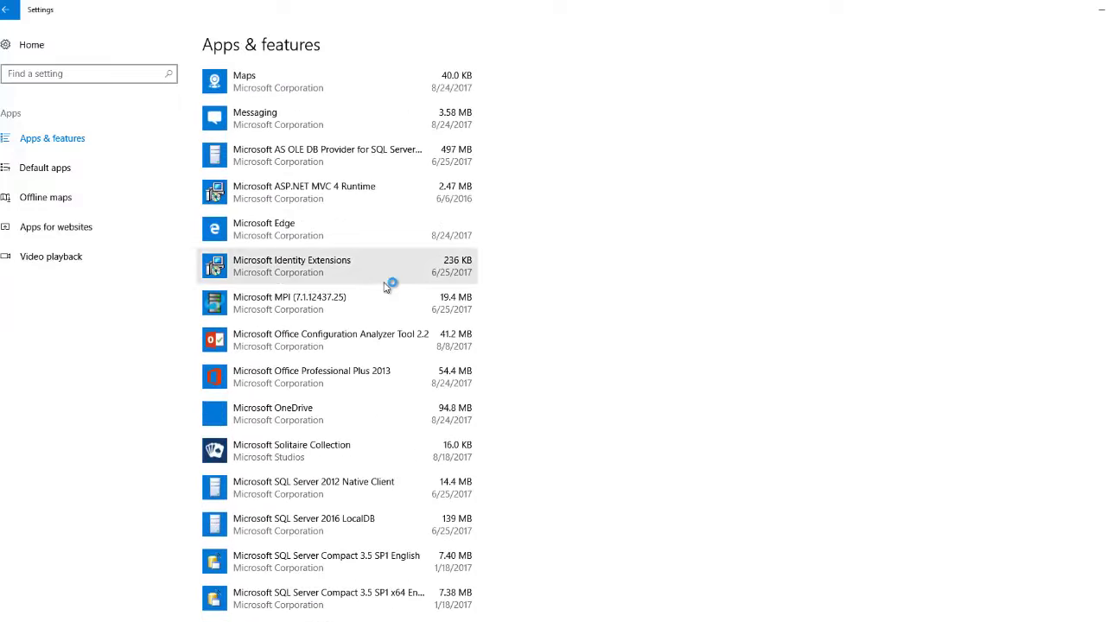
scroll(386, 288, down, 4)
scroll(386, 287, down, 4)
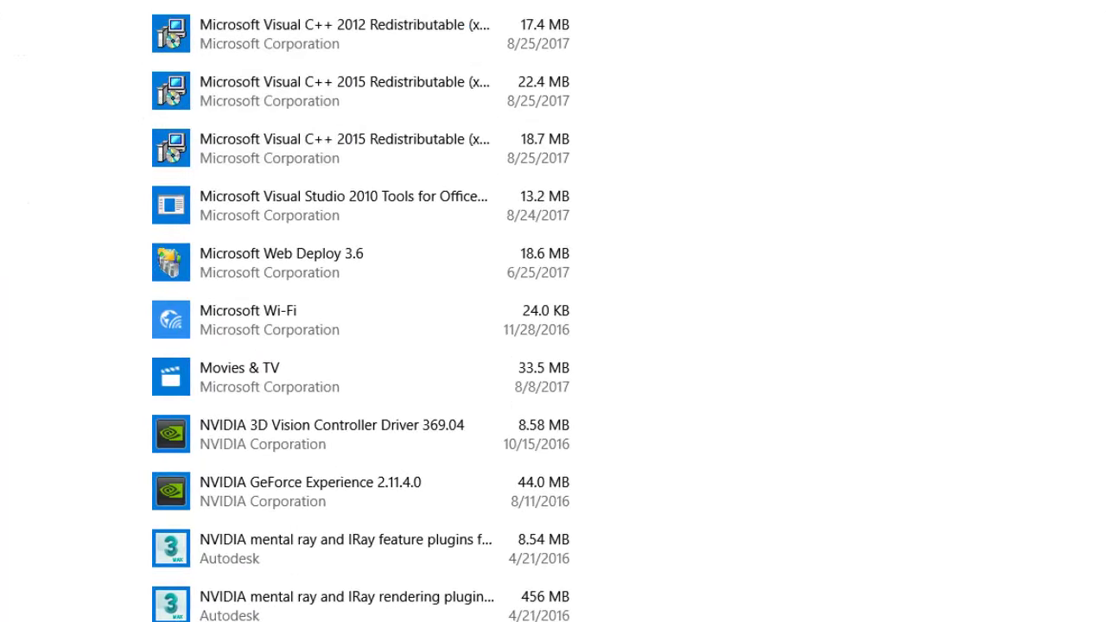
scroll(361, 312, up, 2)
scroll(362, 311, up, 2)
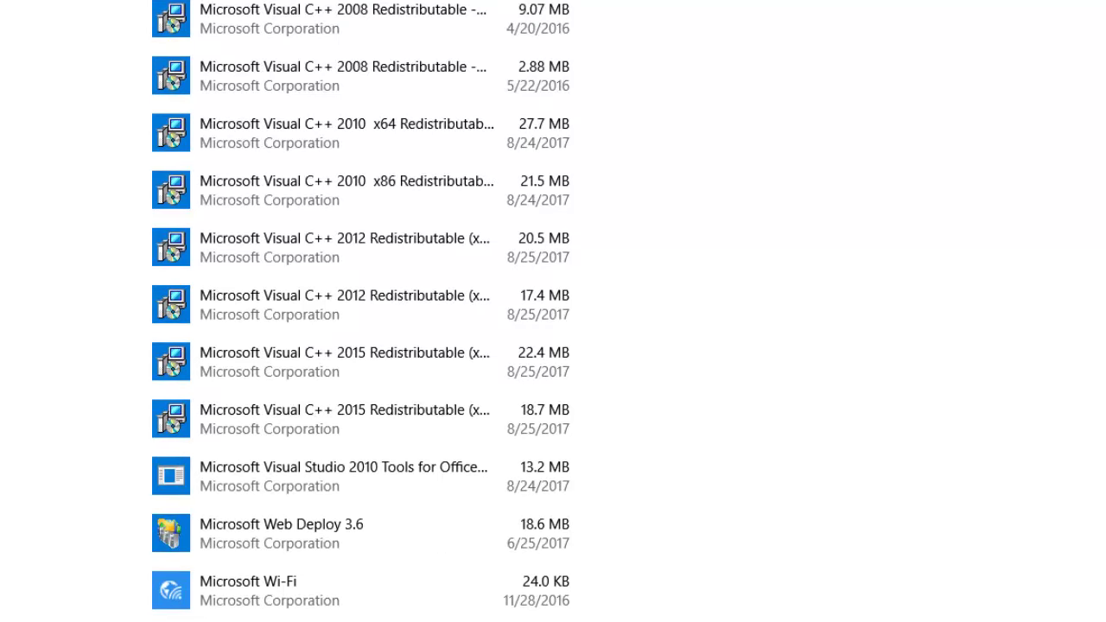
scroll(361, 311, up, 2)
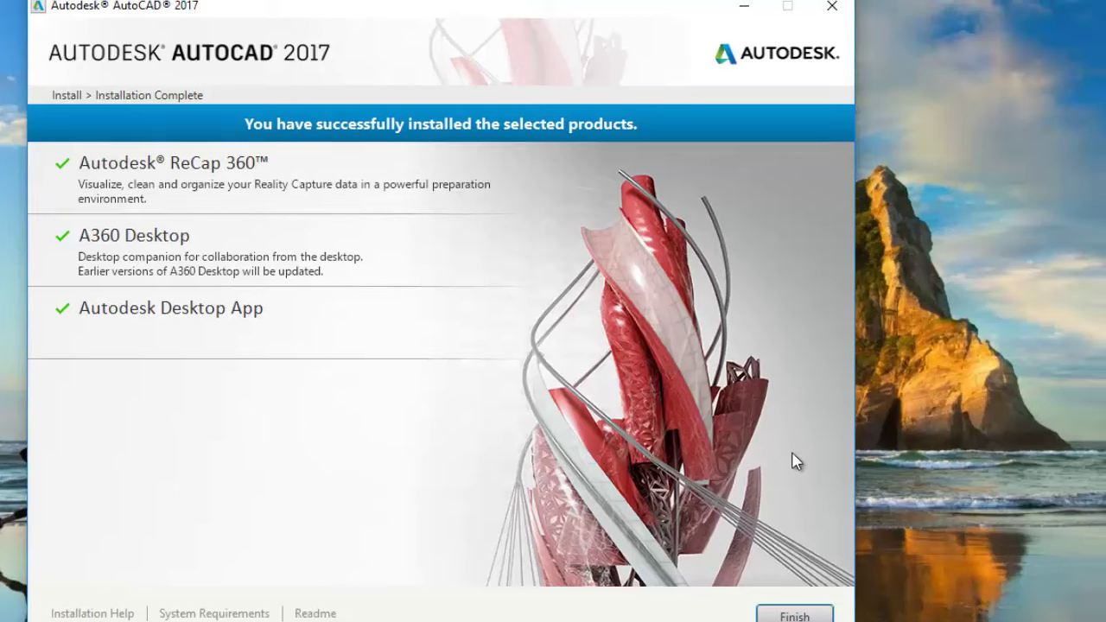
- Finish the completed AutoCAD 2017 installation
click(794, 616)
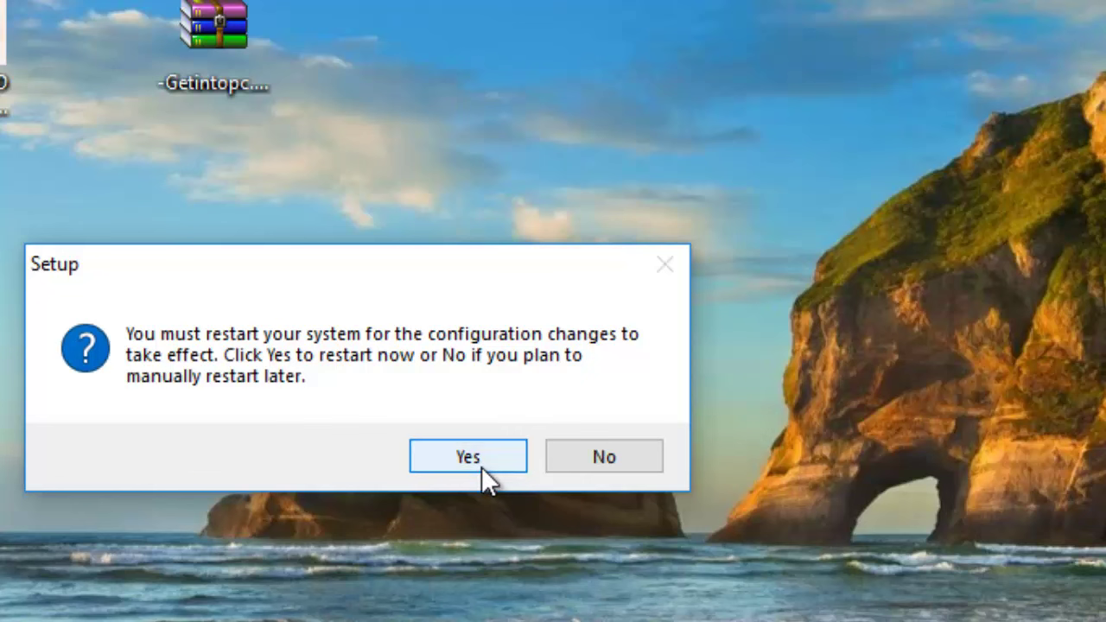
- Confirm the Setup prompt to restart Windows now
click(482, 468)
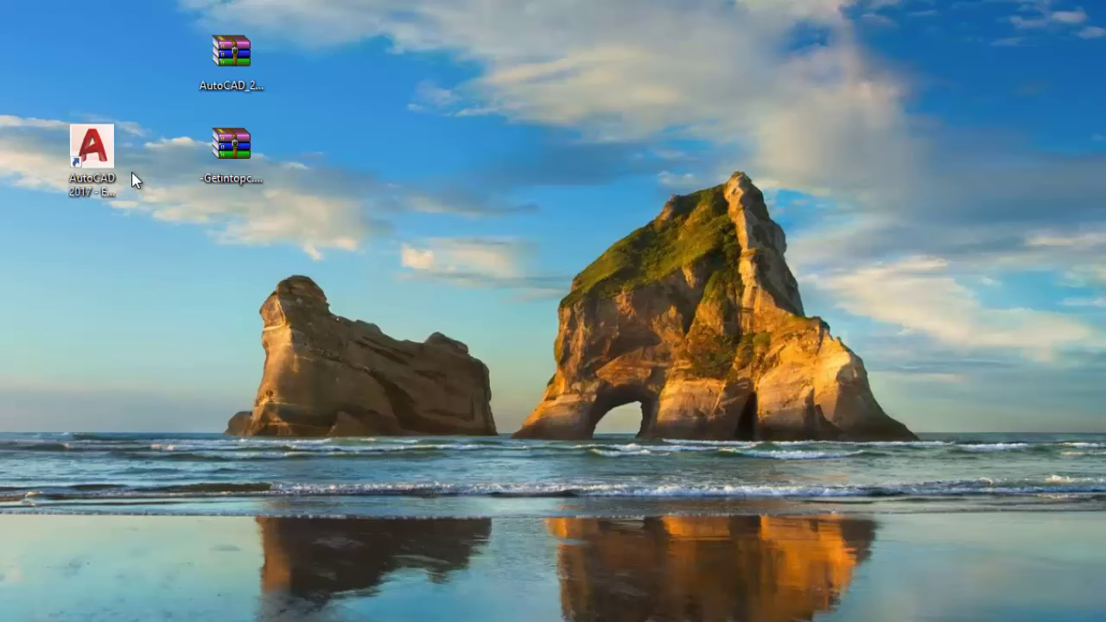
- Launch AutoCAD 2017 from the desktop shortcut and start the blank drawing Drawing1
double_click(136, 180)
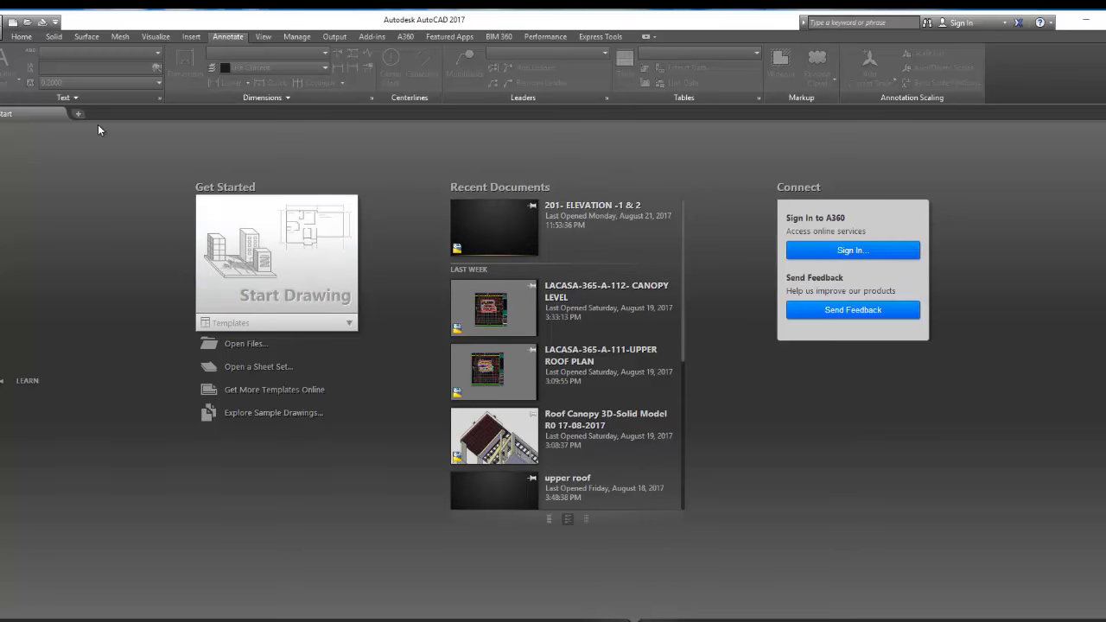
click(79, 113)
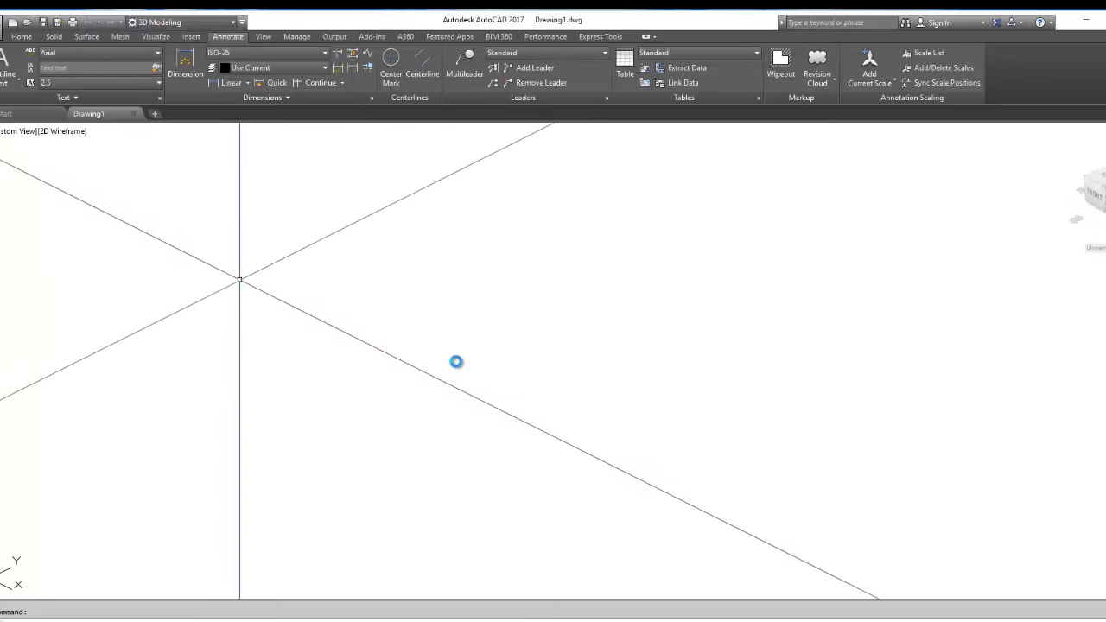